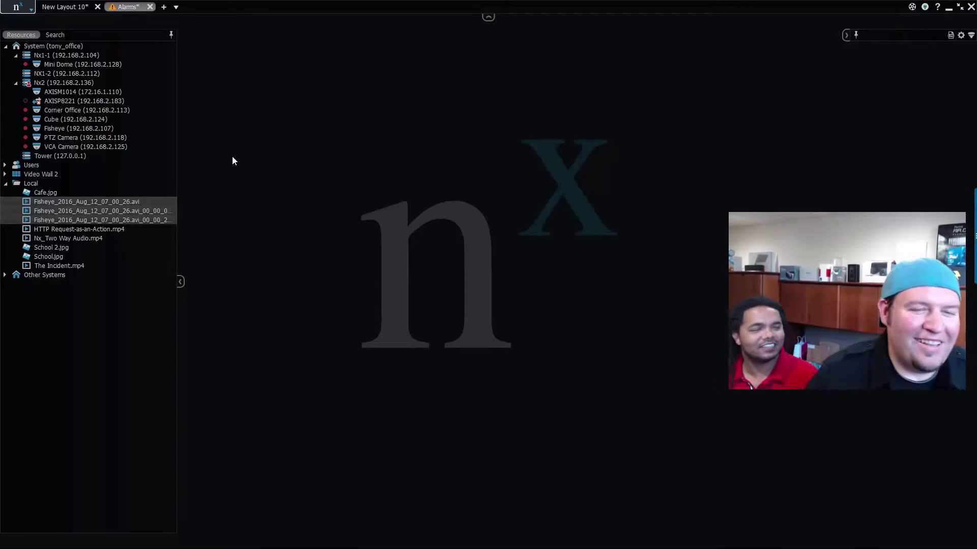
Close the Alarms tab and remove the empty item and the Fisheye recording from New Layout 10
{"action": "left_click", "coordinate": [150, 6]}
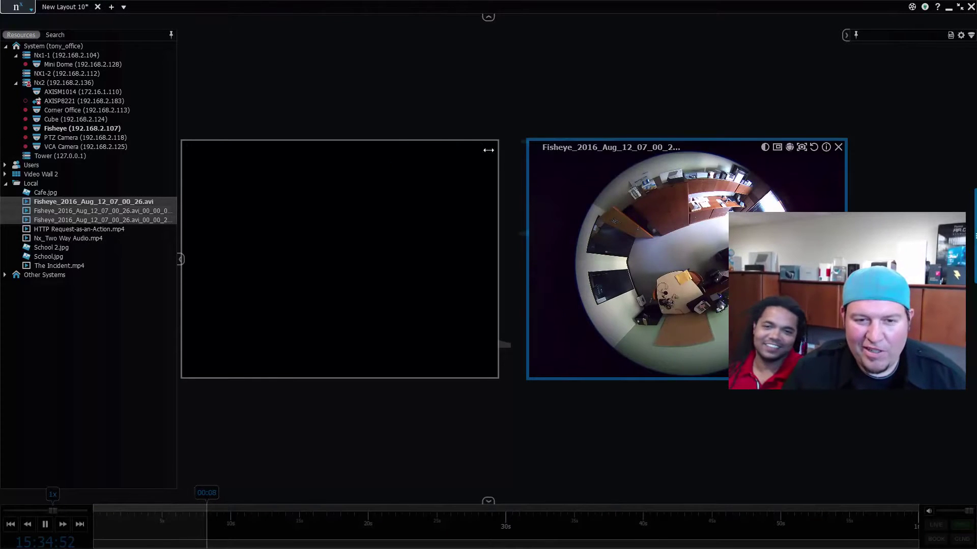
{"action": "left_click", "coordinate": [492, 146]}
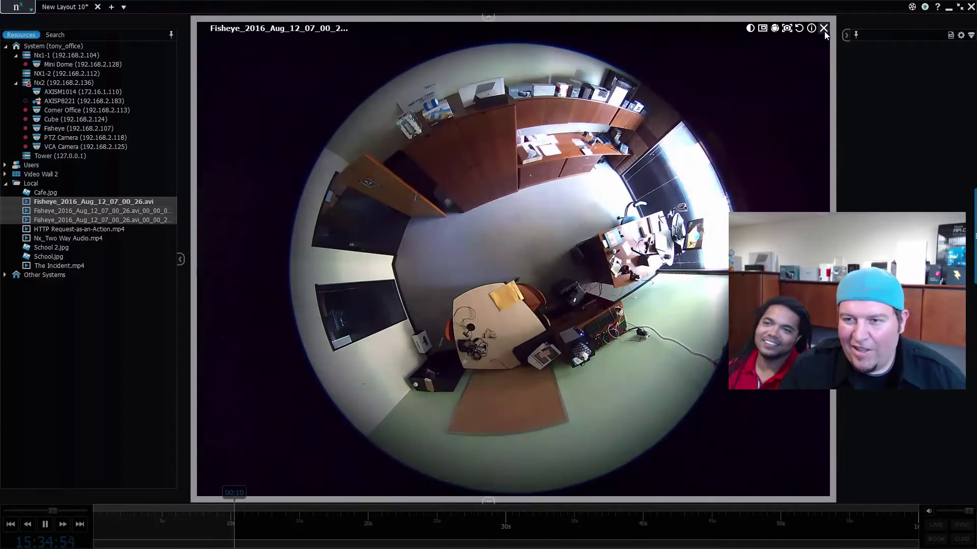
{"action": "left_click", "coordinate": [824, 29]}
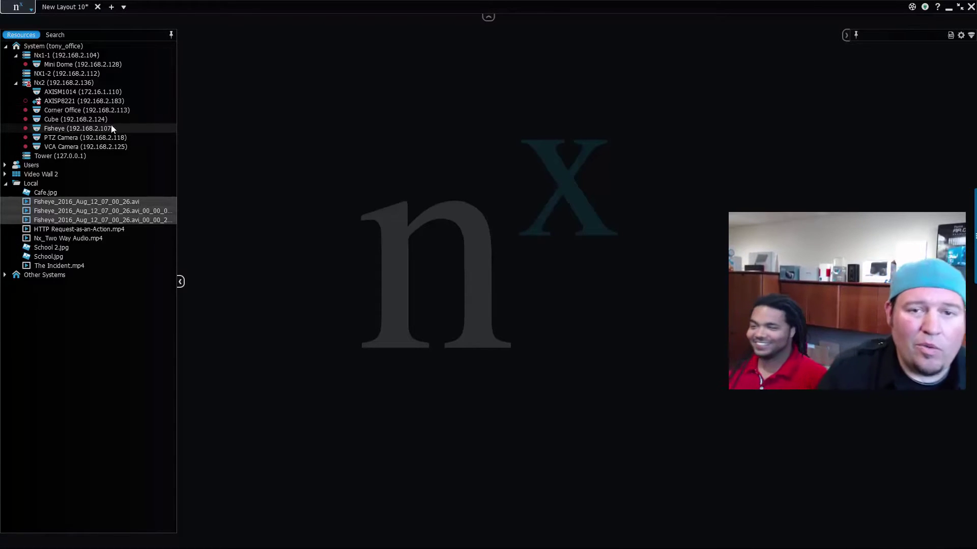
Place the live Fisheye camera in the layout and zoom its timeline to July–August 2016
{"action": "left_click_drag", "start_coordinate": [108, 128], "coordinate": [346, 189]}
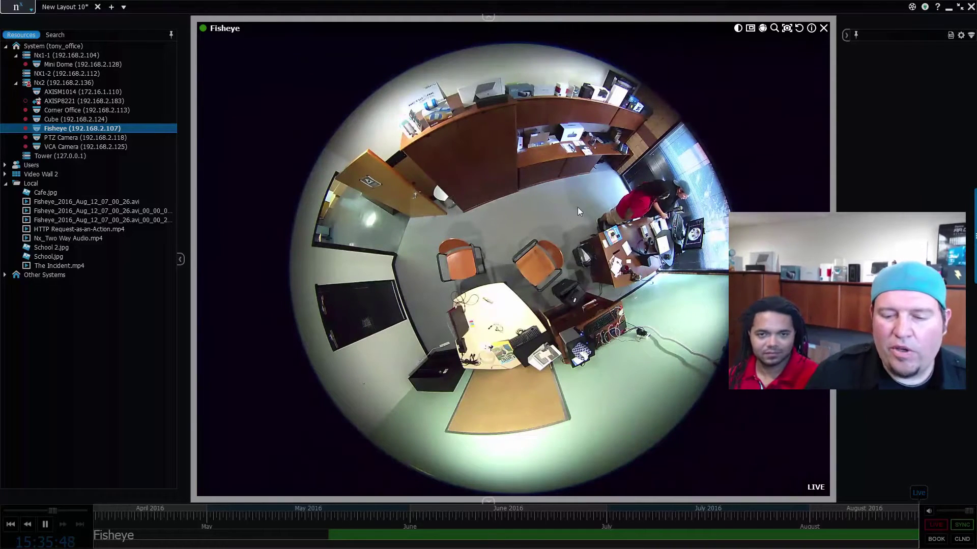
{"action": "scroll", "coordinate": [847, 529], "scroll_direction": "up", "scroll_amount": 2}
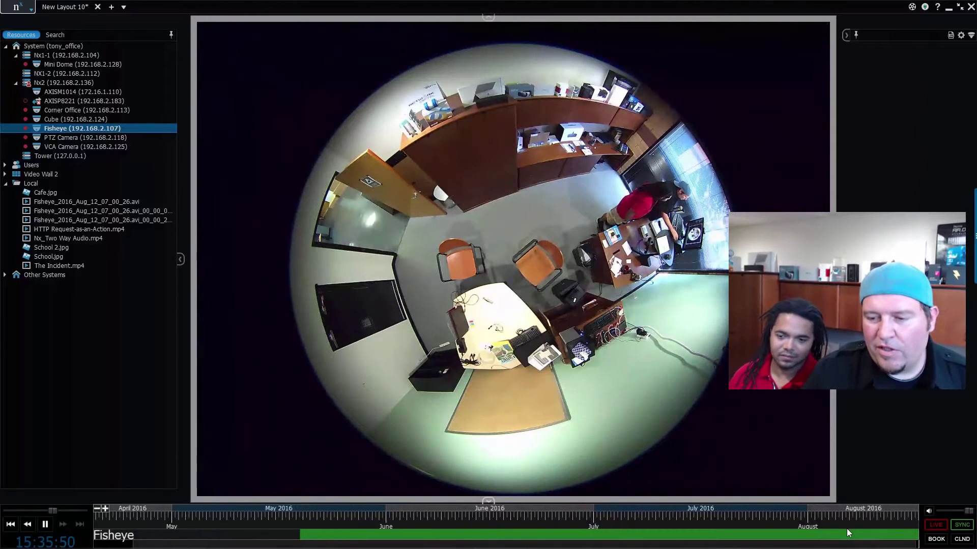
{"action": "scroll", "coordinate": [847, 532], "scroll_direction": "up", "scroll_amount": 3}
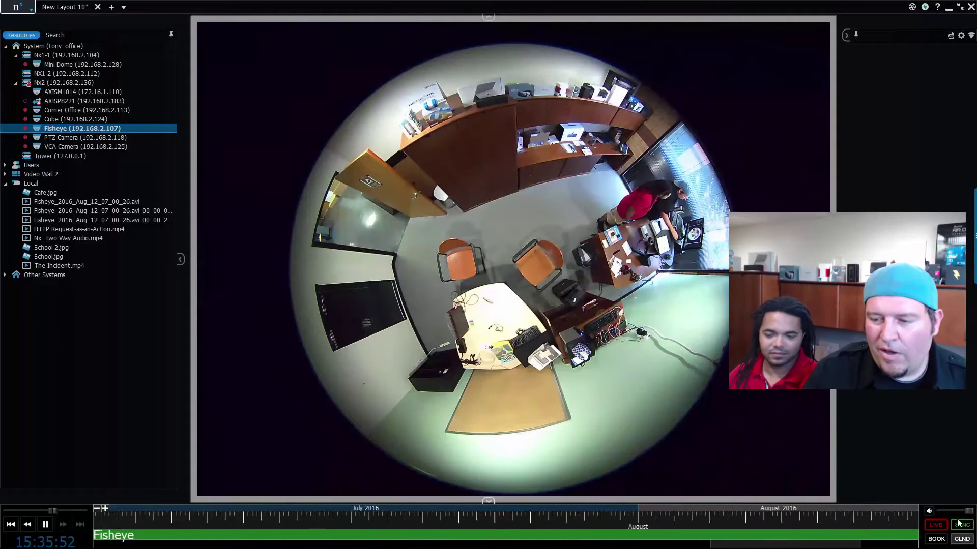
Draw a Smart Search motion area over the room centre and jump playback to early 3 August 2016
{"action": "left_click", "coordinate": [774, 28]}
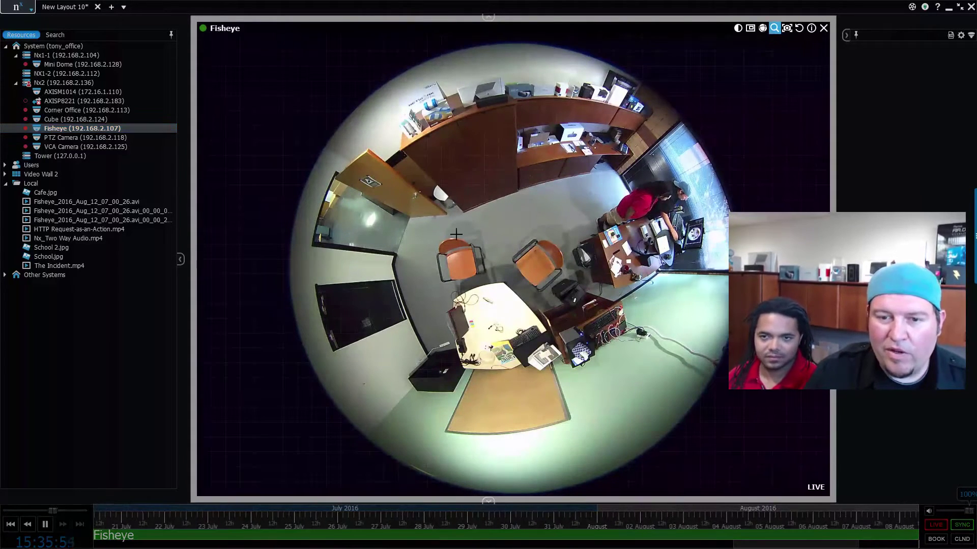
{"action": "left_click_drag", "start_coordinate": [498, 201], "coordinate": [531, 244]}
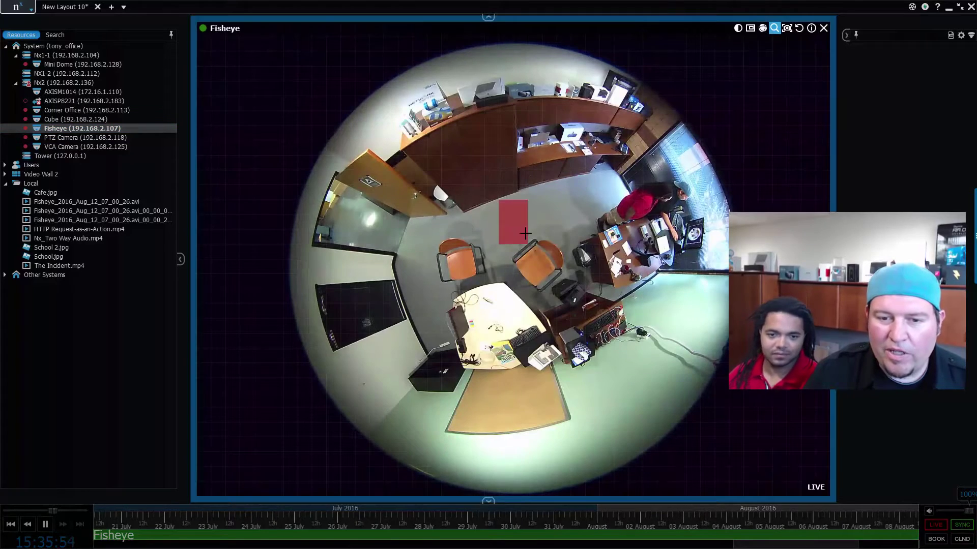
{"action": "left_click", "coordinate": [688, 536]}
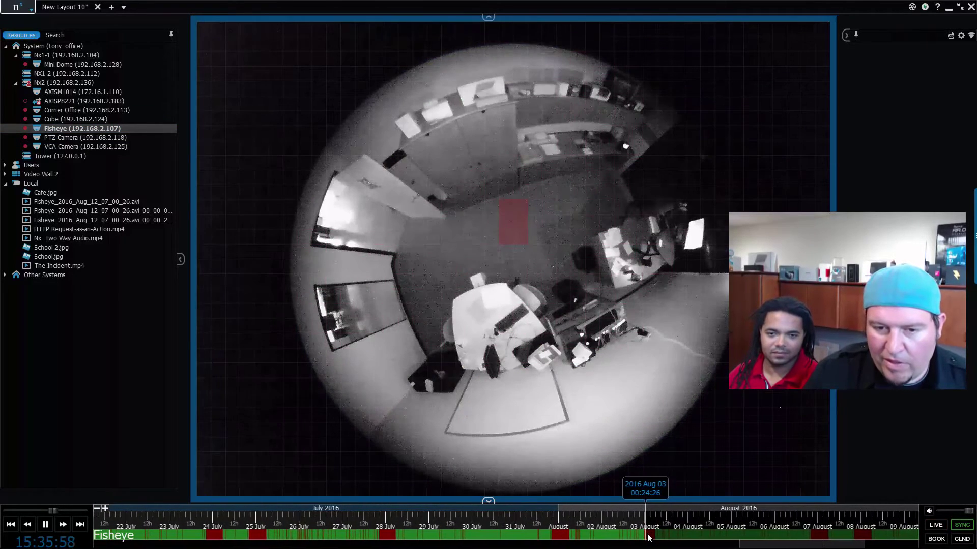
Use the recording calendar to jump playback to 19 July 2016, around 12:45
{"action": "left_click", "coordinate": [960, 541]}
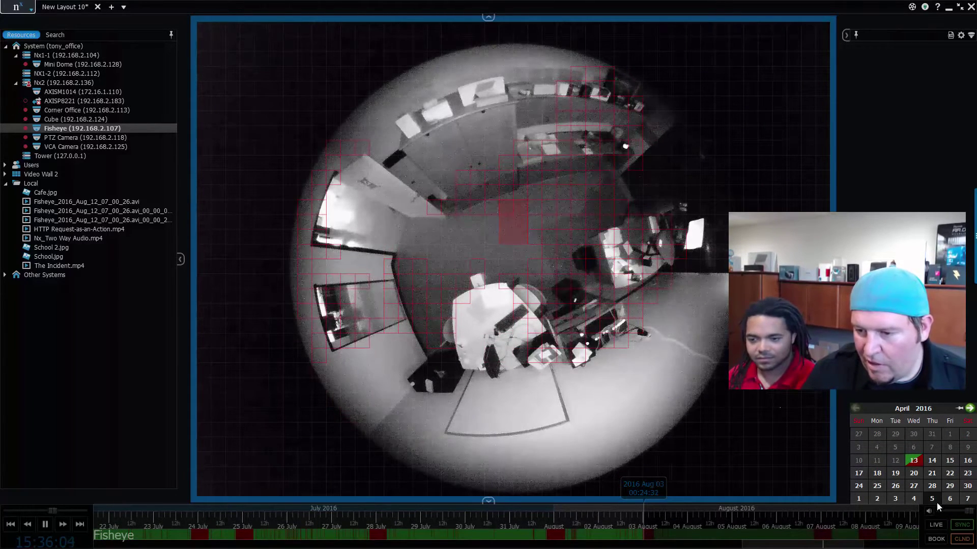
{"action": "left_click", "coordinate": [970, 409]}
{"action": "left_click", "coordinate": [969, 409]}
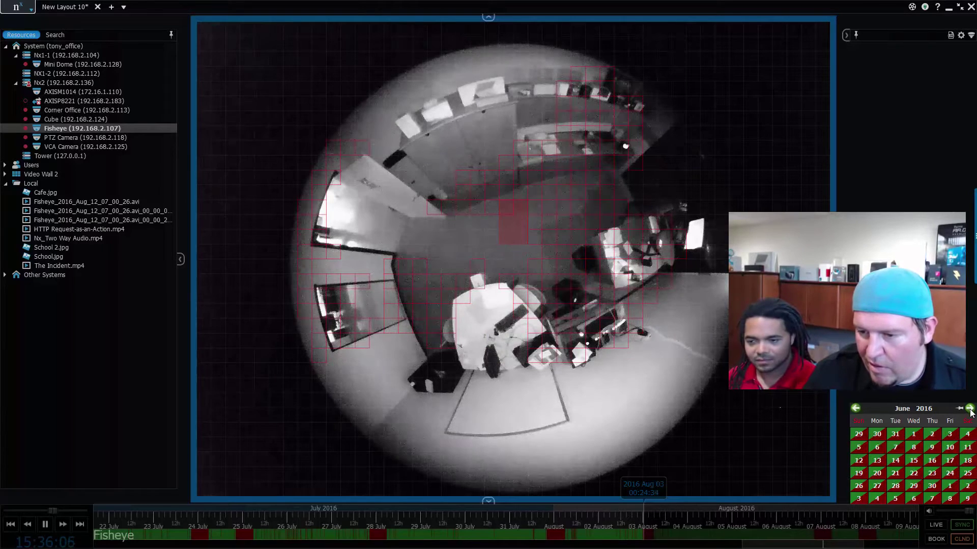
{"action": "left_click", "coordinate": [969, 409]}
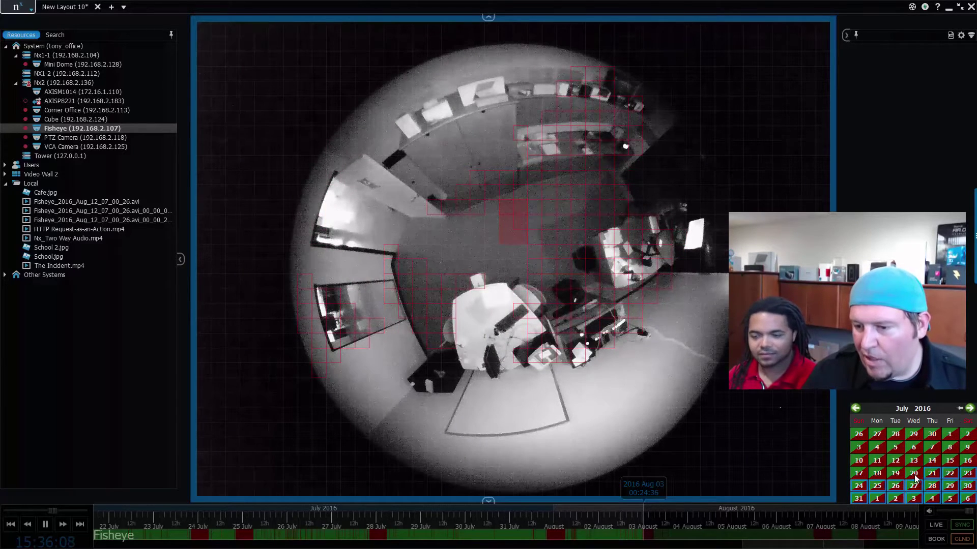
{"action": "left_click", "coordinate": [896, 473]}
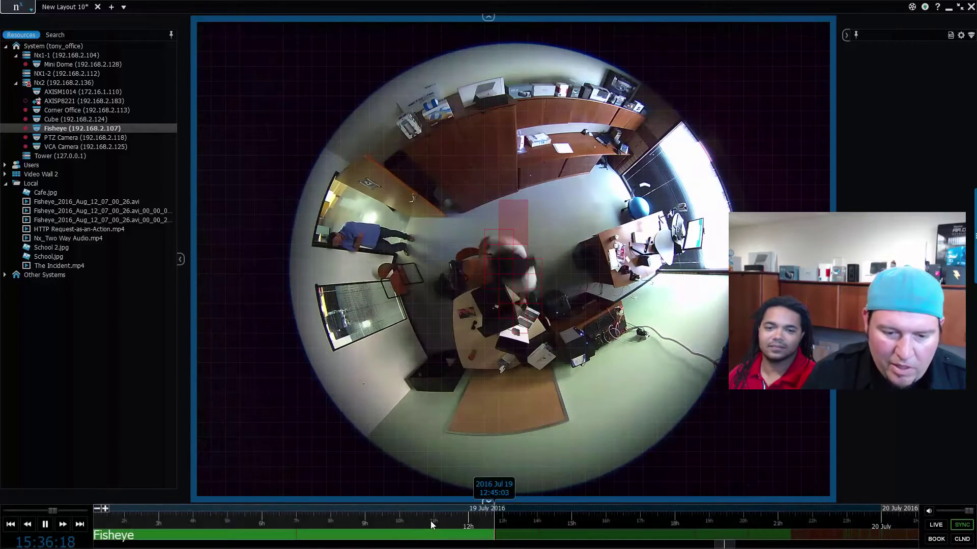
{"action": "scroll", "coordinate": [427, 524], "scroll_direction": "down", "scroll_amount": 4}
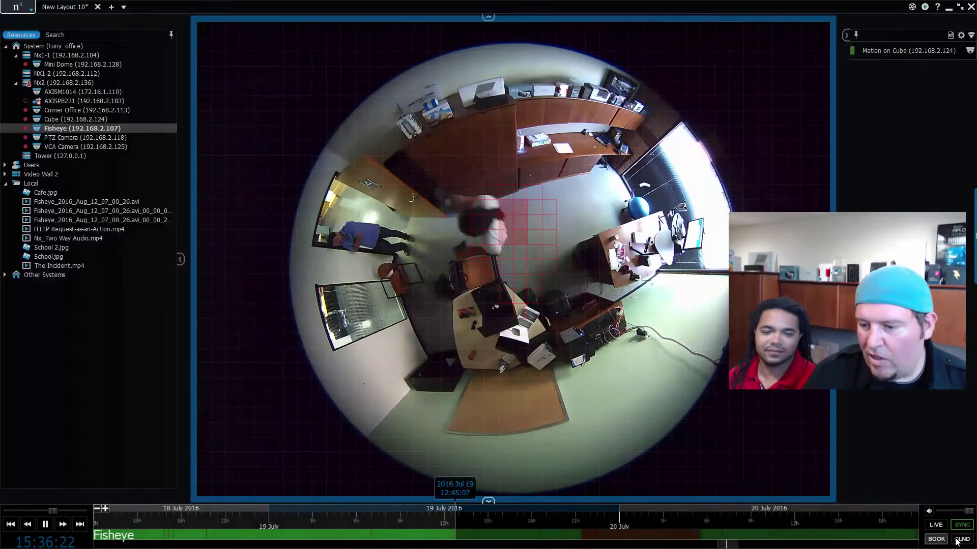
Jump playback to 06:10 on 12 August 2016 using the calendar
{"action": "mouse_move", "coordinate": [961, 539]}
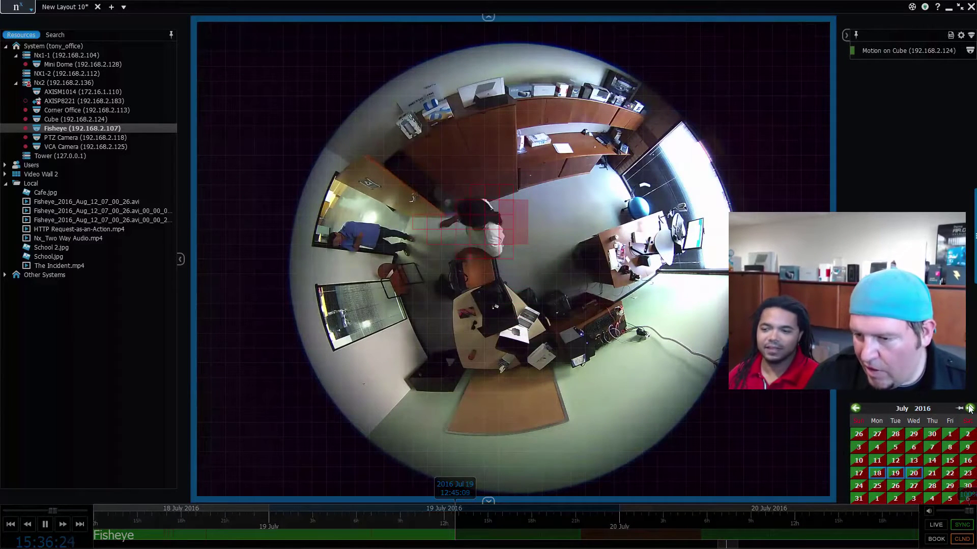
{"action": "left_click", "coordinate": [970, 410]}
{"action": "left_click", "coordinate": [949, 448]}
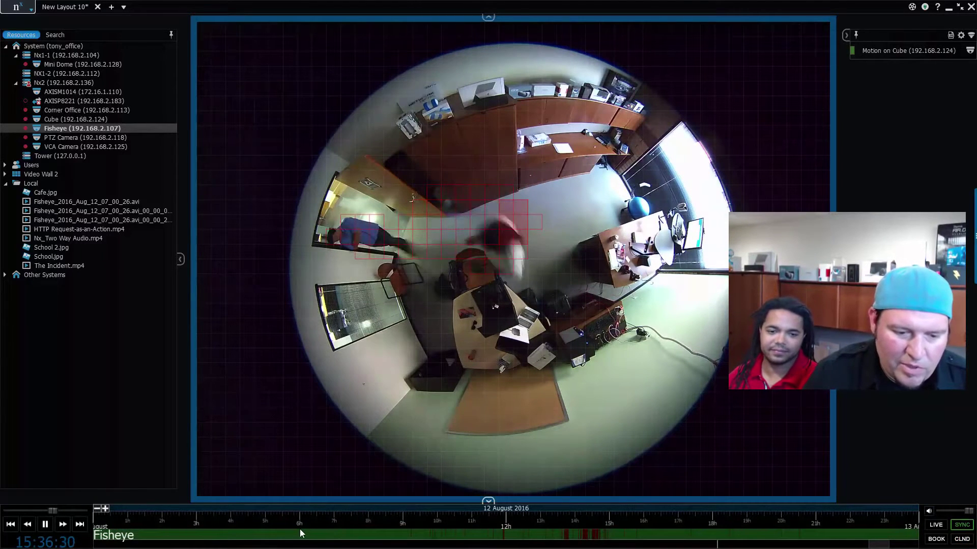
{"action": "left_click", "coordinate": [301, 530]}
Select 06:00–18:00 on the timeline, then scrub to 13:57 when people are at the desk
{"action": "left_click_drag", "start_coordinate": [311, 533], "coordinate": [679, 526]}
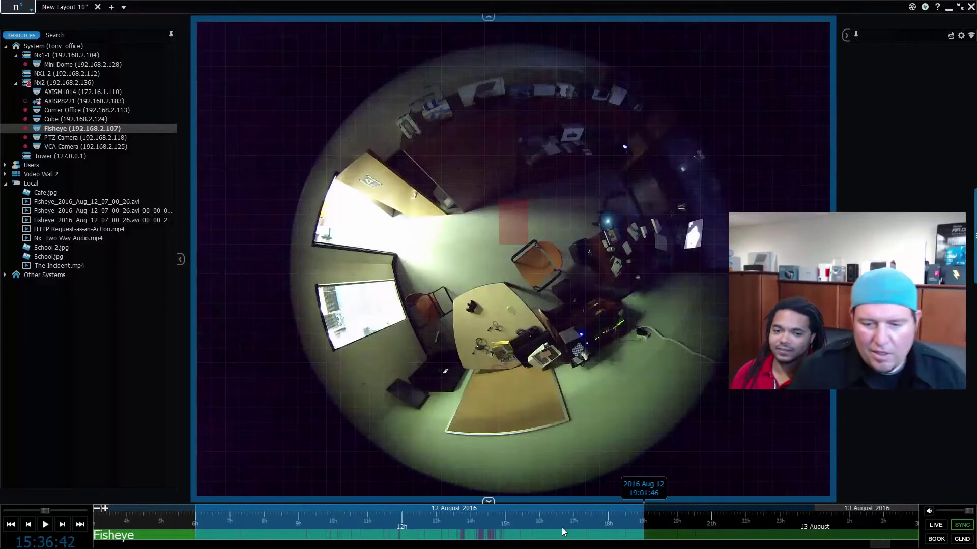
{"action": "left_click_drag", "start_coordinate": [608, 522], "coordinate": [327, 546]}
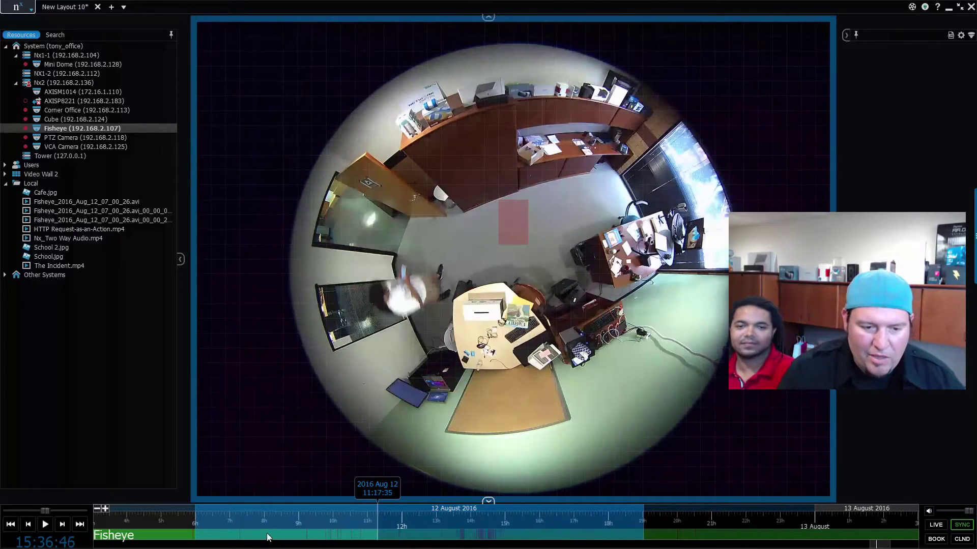
{"action": "left_click", "coordinate": [469, 522]}
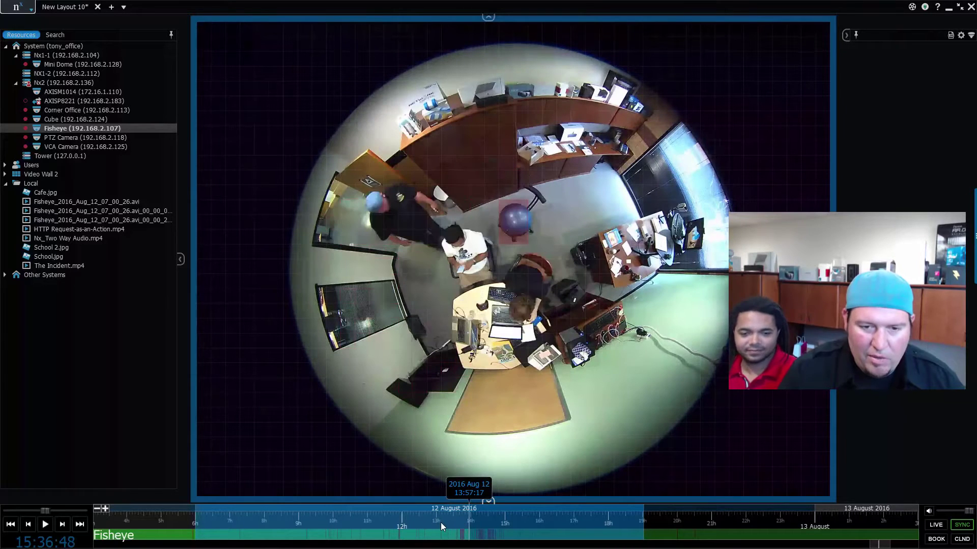
Set up a 60-second rapid review export (781x) of the 13-hour fisheye selection
{"action": "right_click", "coordinate": [499, 517]}
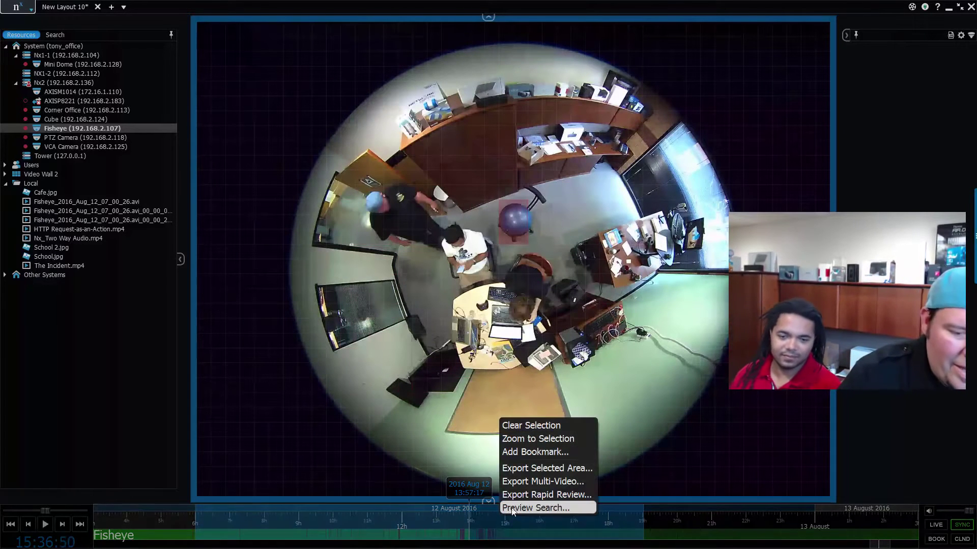
{"action": "left_click", "coordinate": [591, 494]}
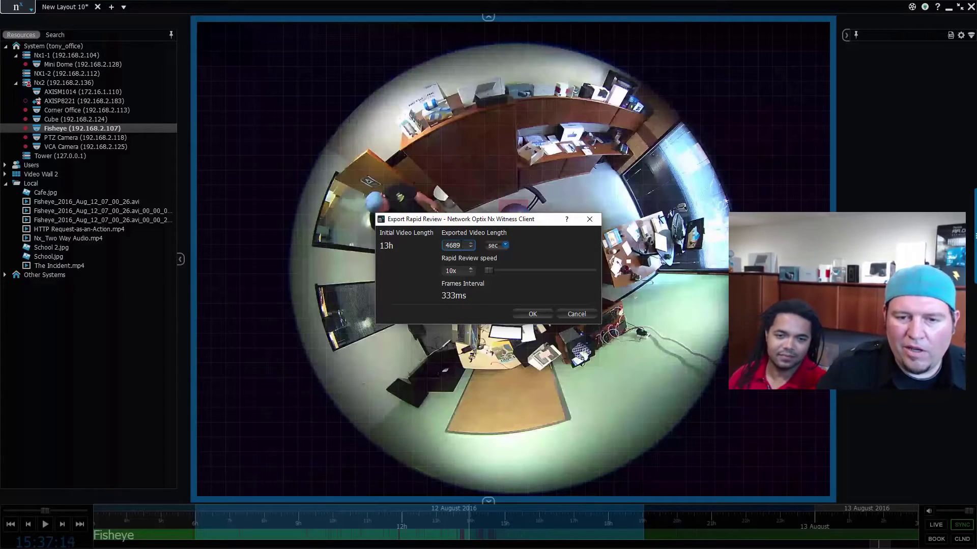
{"action": "type", "text": "60"}
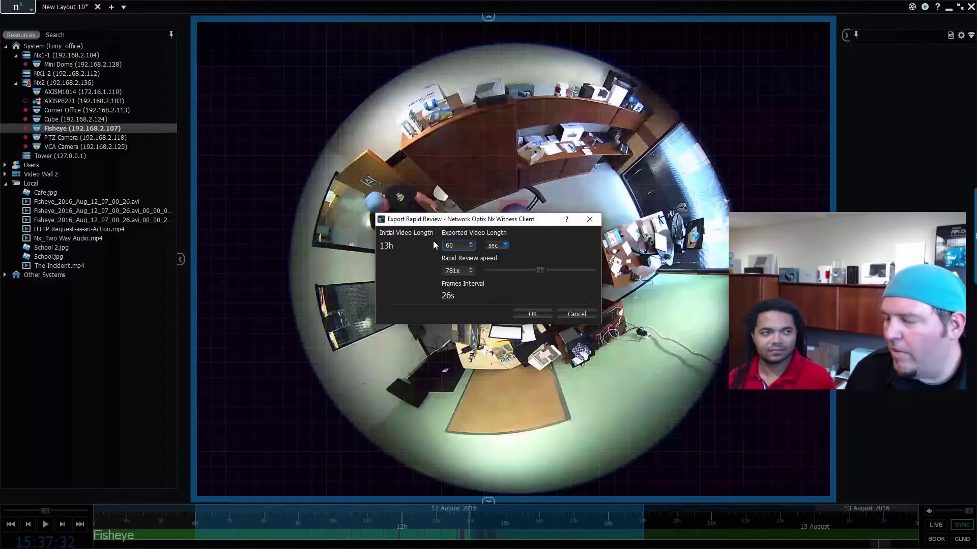
{"action": "left_click", "coordinate": [538, 315]}
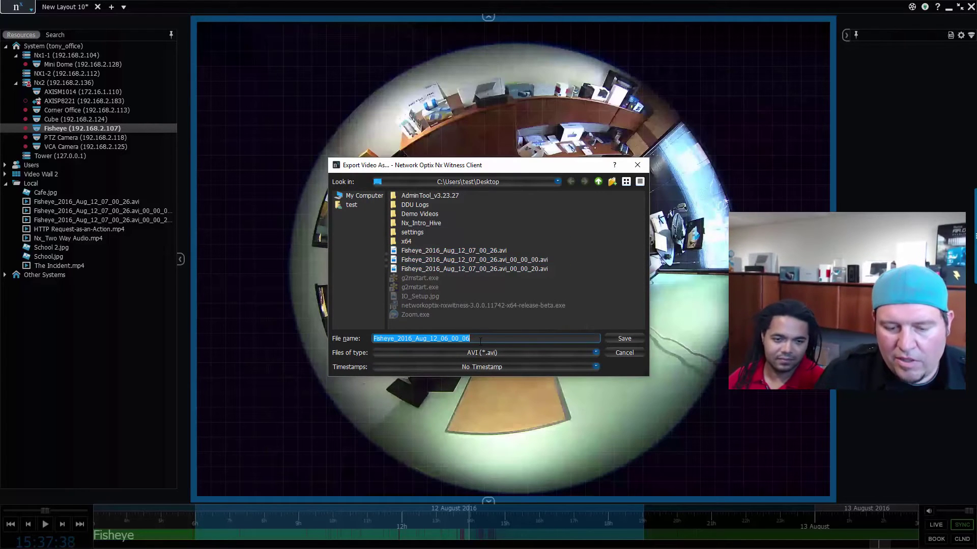
Save the fisheye rapid review as an AVI on the Desktop
{"action": "left_click", "coordinate": [624, 339]}
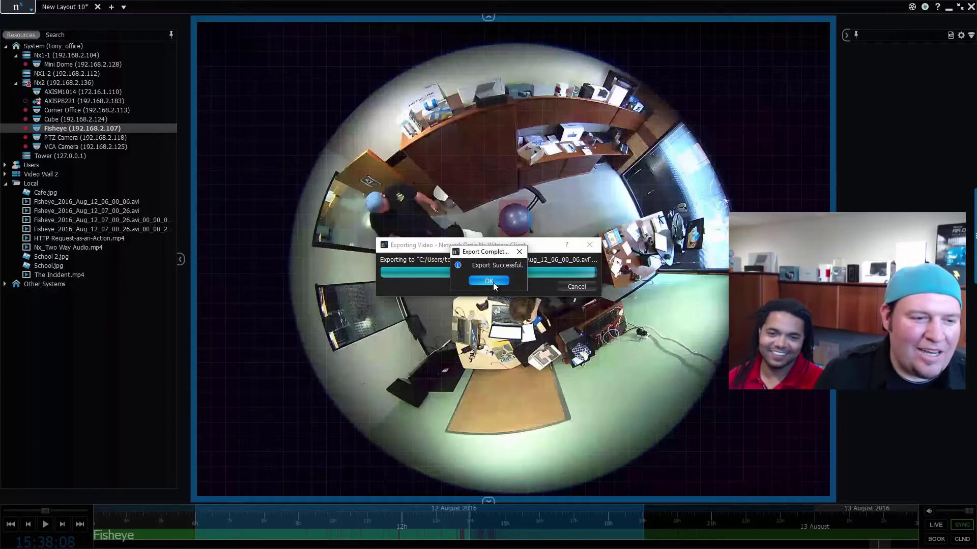
Add Fisheye_2016_Aug_12_06_00_06.avi to the layout and play it maximized
{"action": "left_click", "coordinate": [493, 283]}
{"action": "left_click_drag", "start_coordinate": [122, 199], "coordinate": [224, 209]}
{"action": "double_click", "coordinate": [346, 227]}
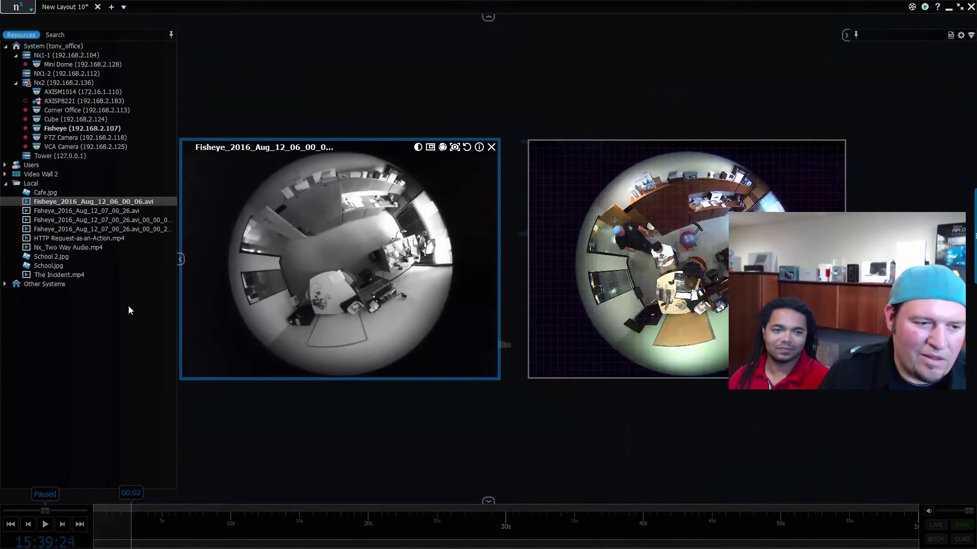
Add The Incident.mp4 to the layout, maximize it, and pause playback
{"action": "left_click_drag", "start_coordinate": [87, 274], "coordinate": [333, 193]}
{"action": "left_click", "coordinate": [492, 279]}
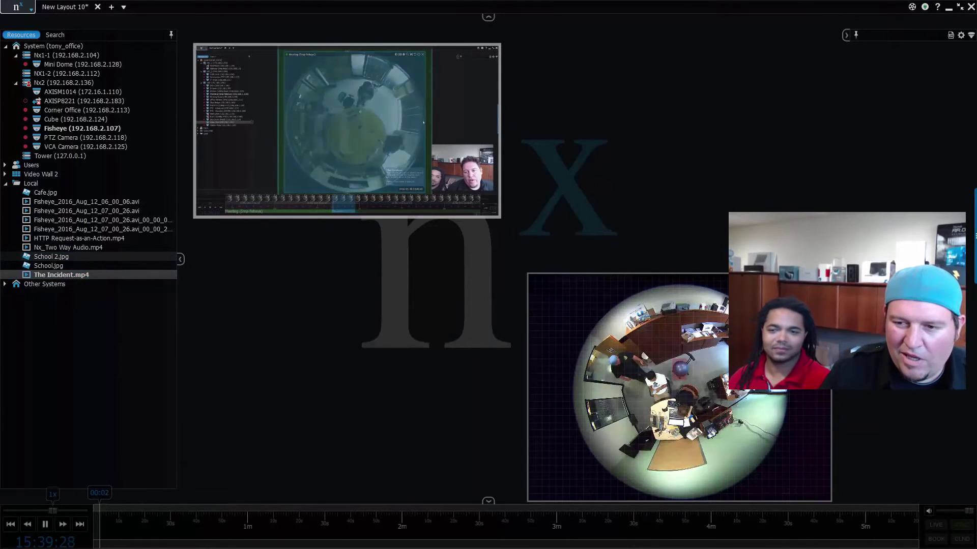
{"action": "double_click", "coordinate": [478, 198]}
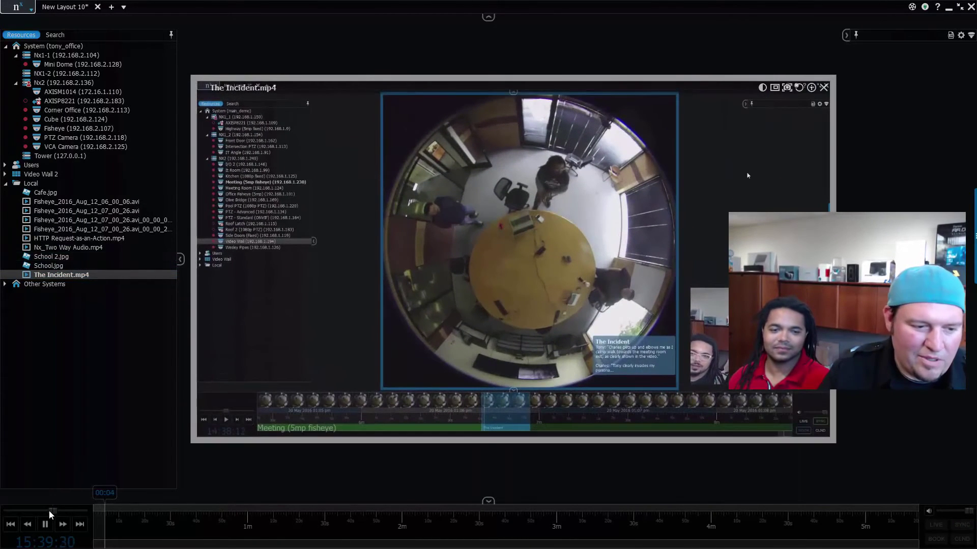
{"action": "key", "text": "space"}
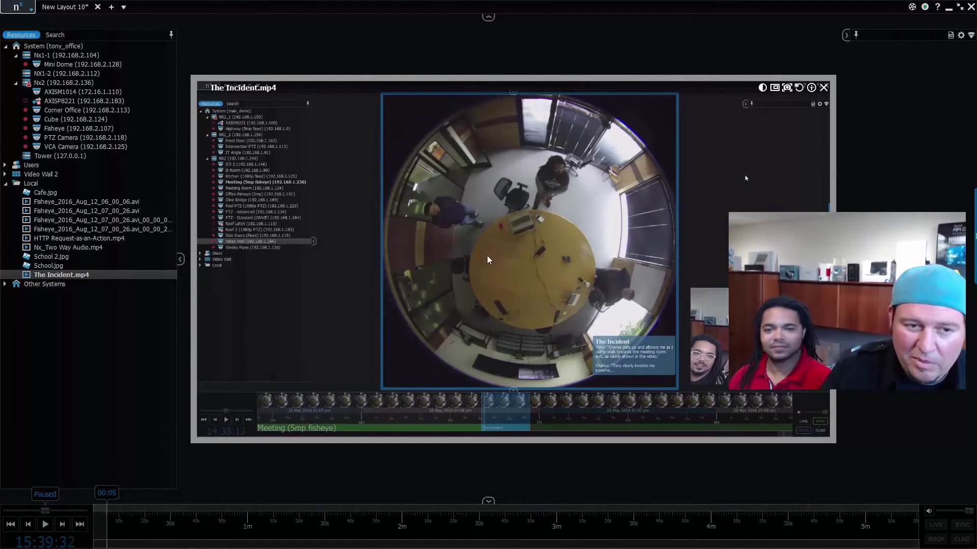
Select the entire length of The Incident.mp4 on the timeline
{"action": "right_click", "coordinate": [468, 268]}
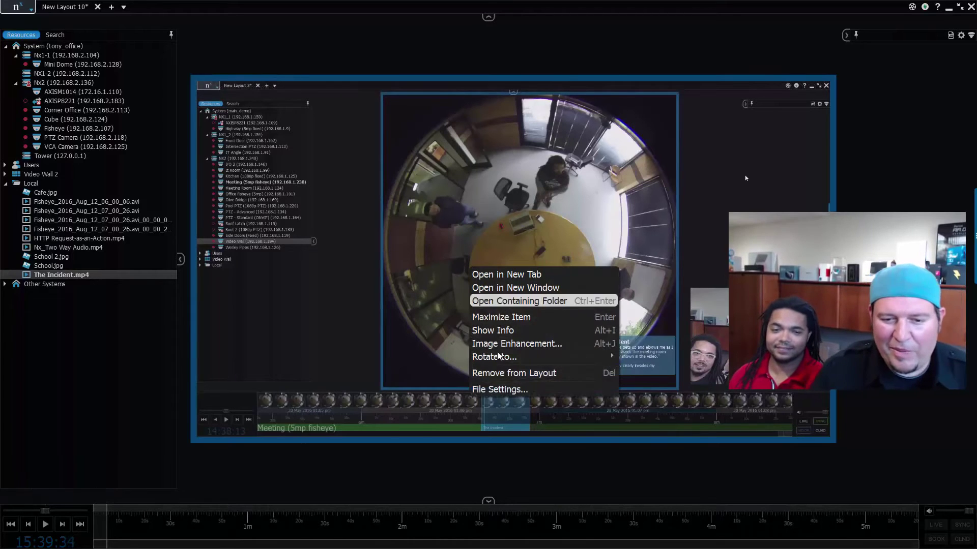
{"action": "left_click", "coordinate": [257, 540]}
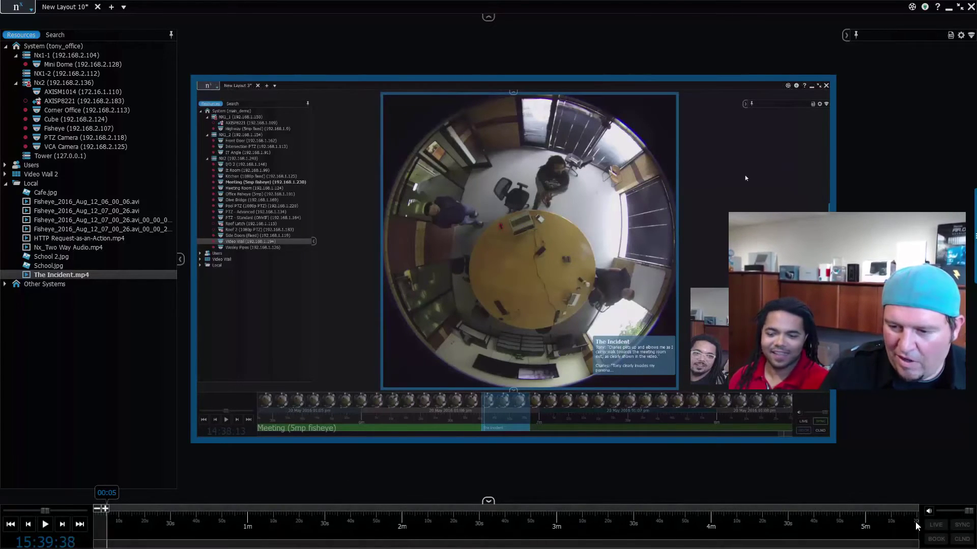
{"action": "left_click_drag", "start_coordinate": [918, 526], "coordinate": [94, 526]}
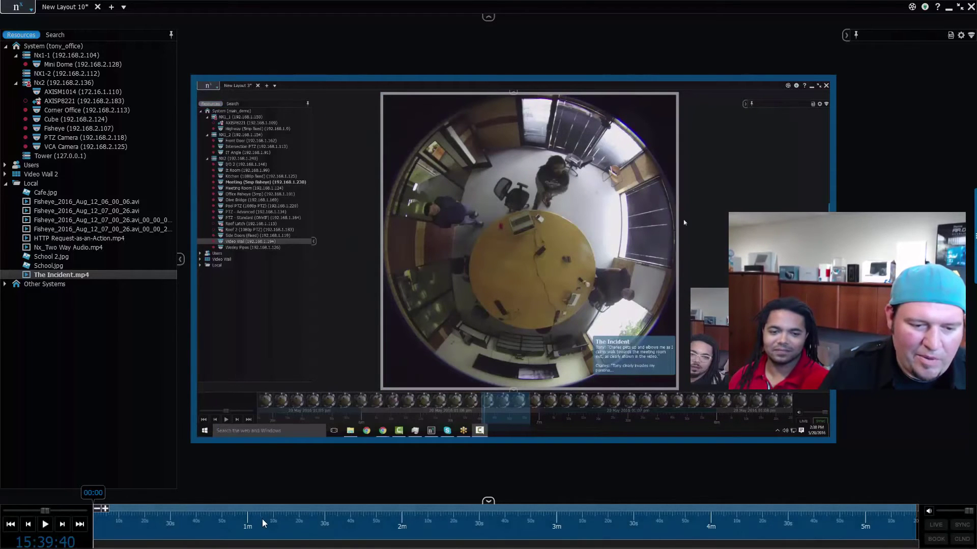
Export the Incident selection as a 10-second, 31x rapid review named The Incident.mp4_00_00_00.avi
{"action": "right_click", "coordinate": [263, 524]}
{"action": "left_click", "coordinate": [305, 496]}
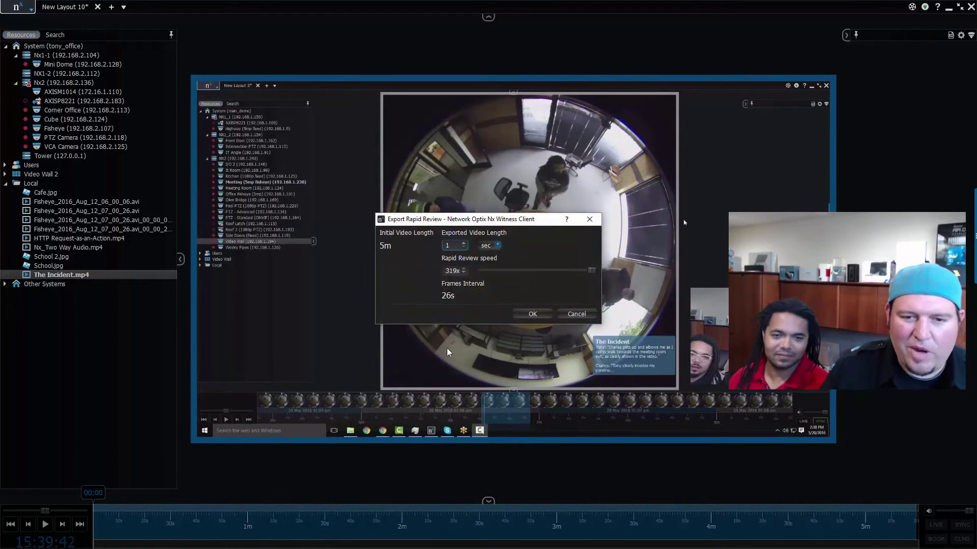
{"action": "left_click", "coordinate": [464, 243]}
{"action": "left_click", "coordinate": [464, 244]}
{"action": "left_click", "coordinate": [464, 244]}
{"action": "left_click", "coordinate": [464, 244]}
{"action": "left_click", "coordinate": [464, 244]}
{"action": "left_click", "coordinate": [464, 243]}
{"action": "left_click", "coordinate": [464, 243]}
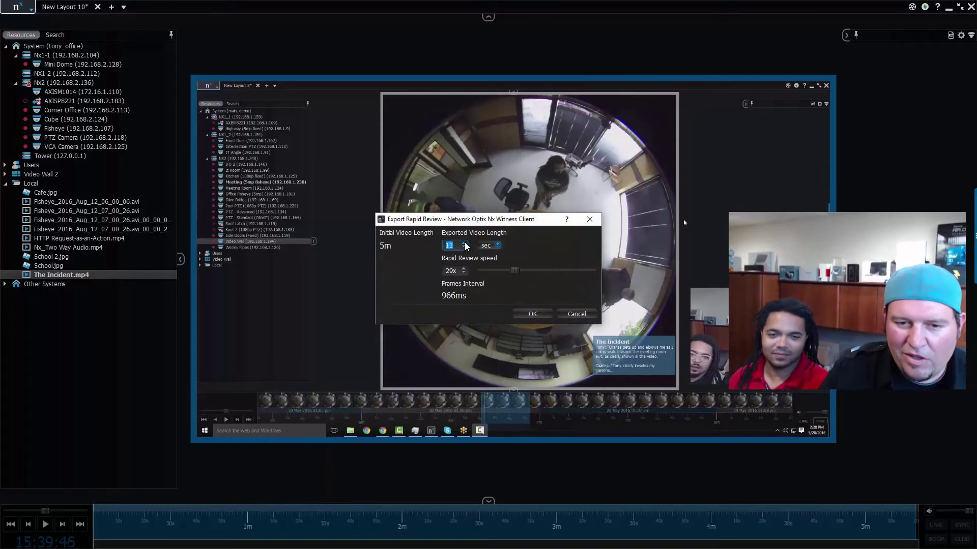
{"action": "left_click", "coordinate": [532, 314]}
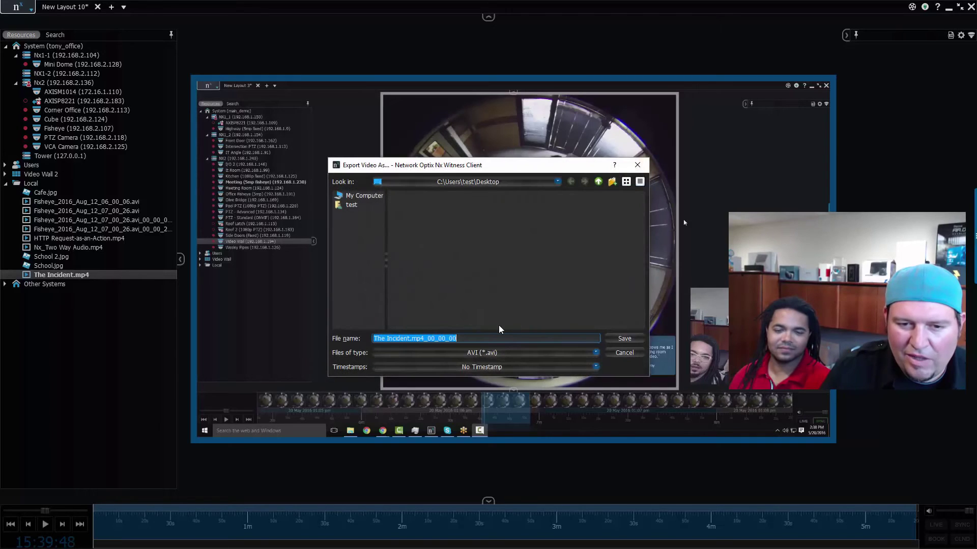
{"action": "left_click", "coordinate": [617, 342]}
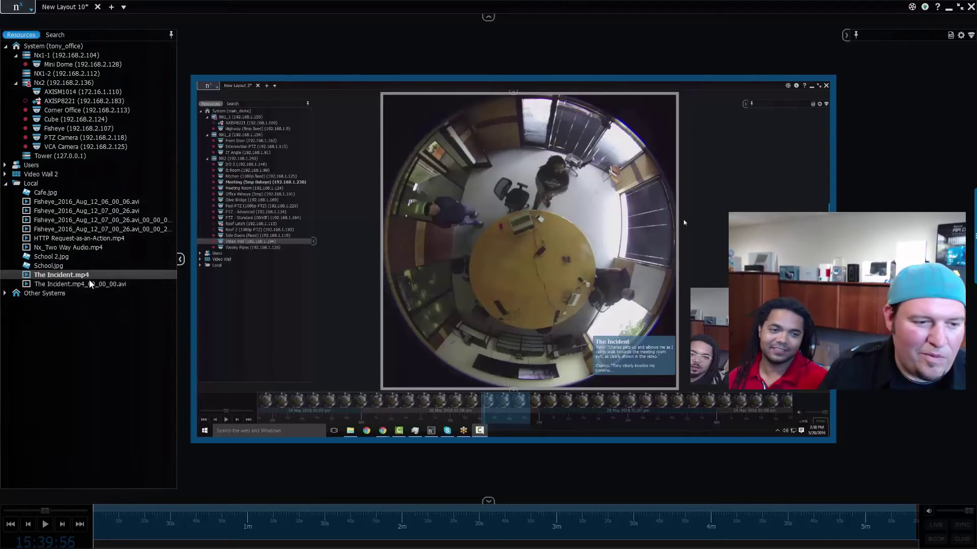
Play The Incident.mp4_00_00_00.avi maximized in the layout, then remove it
{"action": "left_click_drag", "start_coordinate": [71, 284], "coordinate": [226, 334]}
{"action": "double_click", "coordinate": [313, 293]}
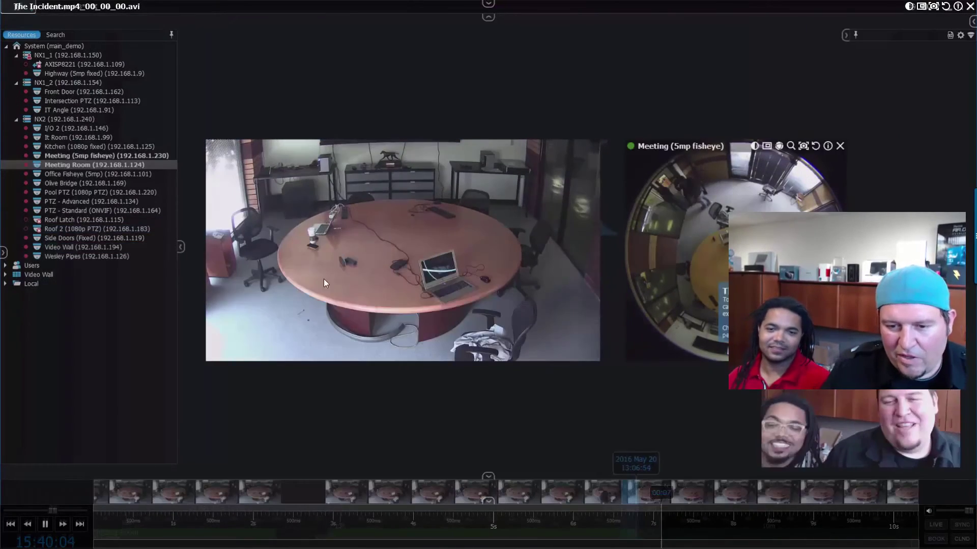
{"action": "double_click", "coordinate": [347, 425]}
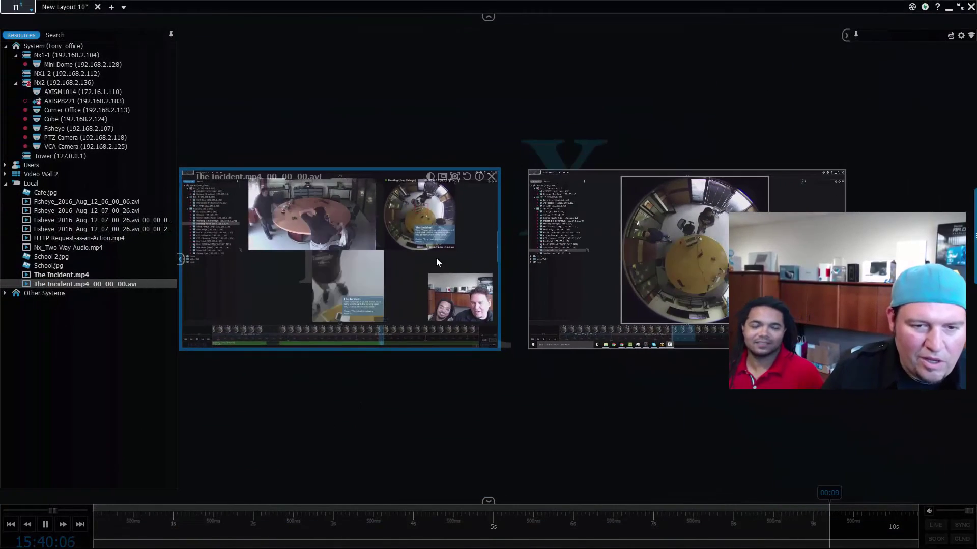
{"action": "key", "text": "Delete"}
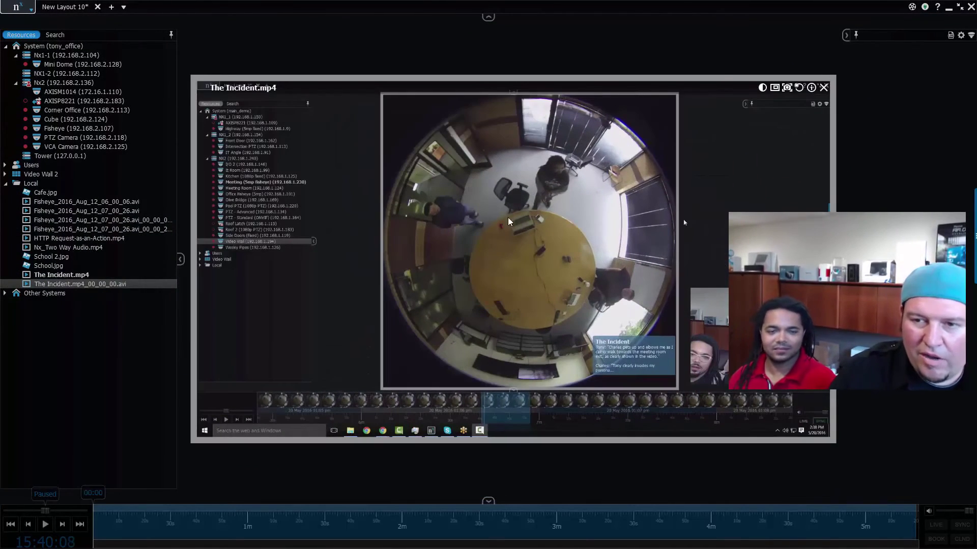
{"action": "left_click", "coordinate": [824, 87]}
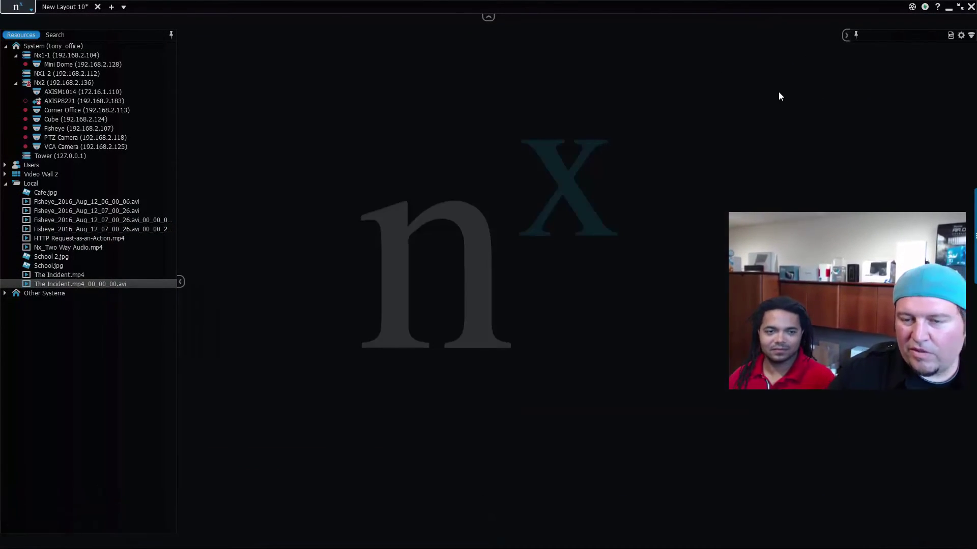